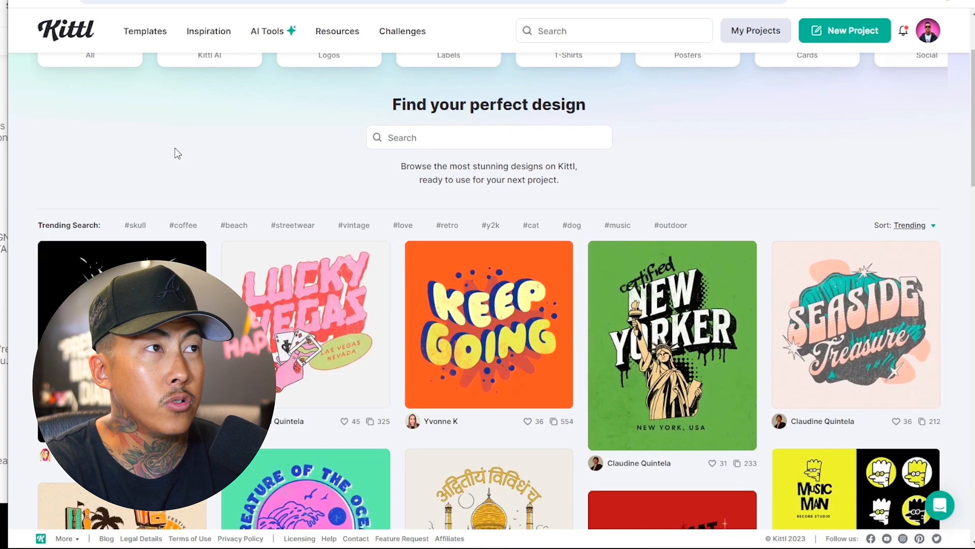
- Browse the design gallery and open the "Here comes the Sun" and "Choose Joy Always" templates in separate browser tabs
scroll(176, 153, down, 6)
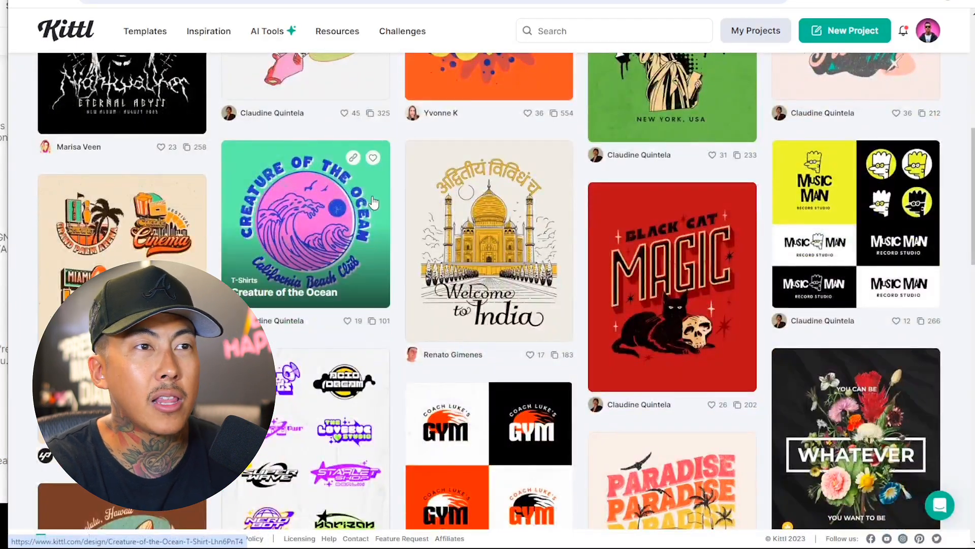
scroll(376, 207, down, 12)
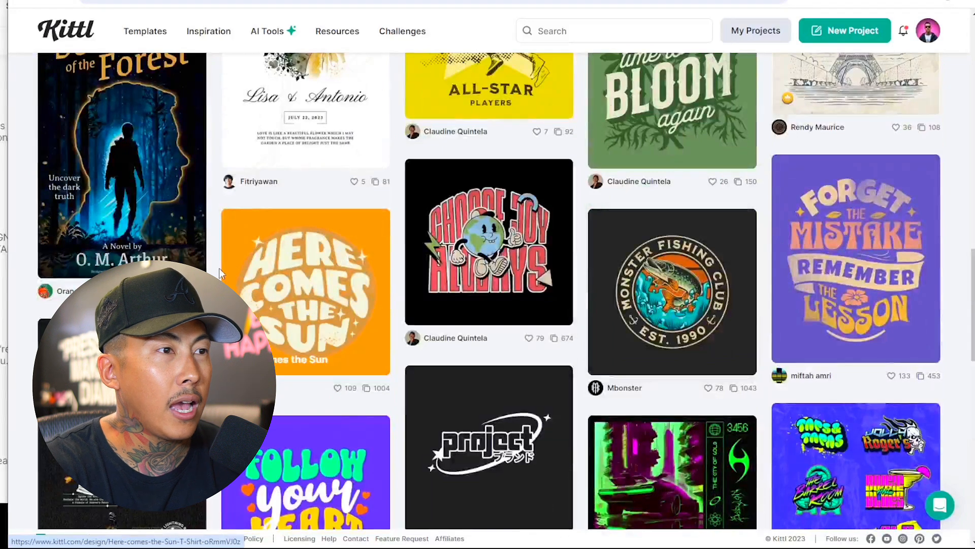
right_click(320, 283)
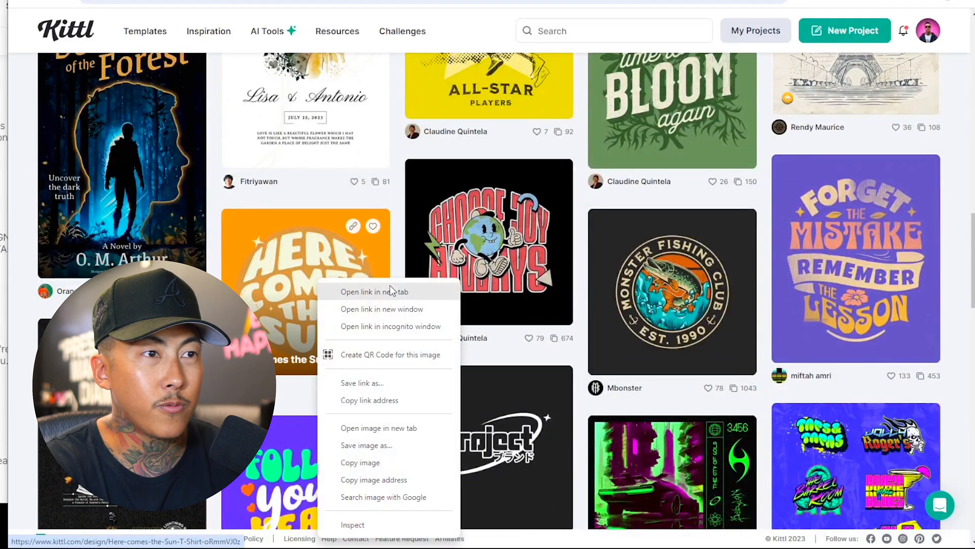
click(389, 290)
right_click(491, 246)
click(568, 257)
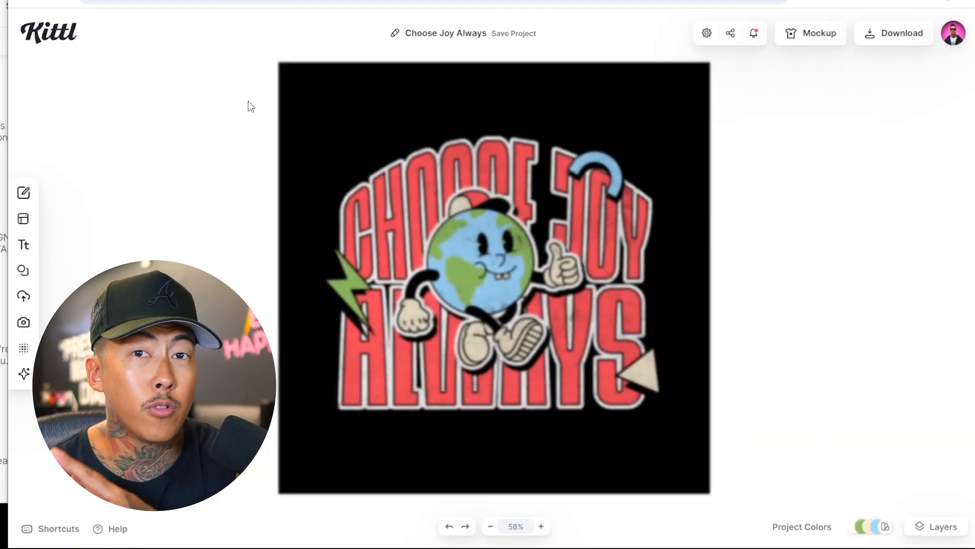
- In the Choose Joy Always design, move the Earth mascot down over the lower word and replace the upper text "CHOOSE JOY" with "AFTRHRS"
right_click(398, 0)
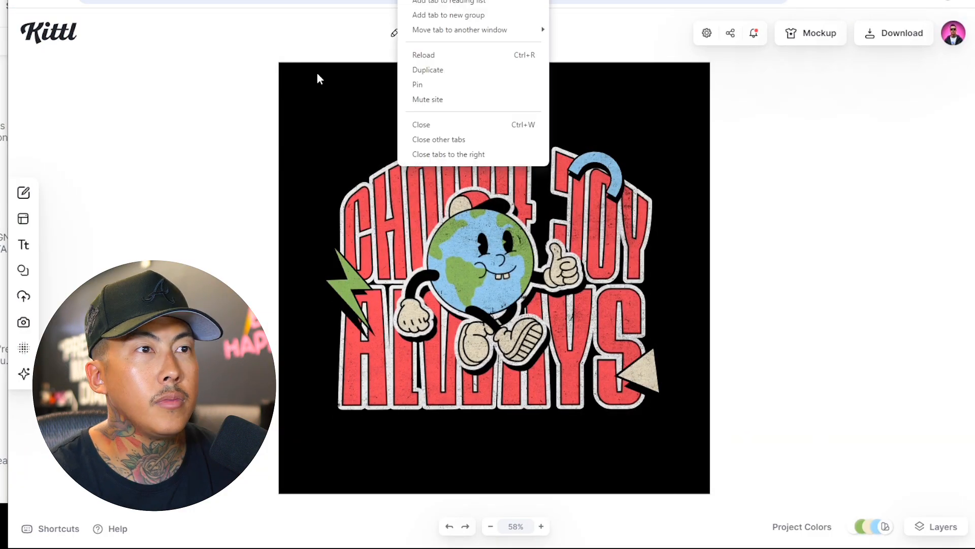
click(317, 73)
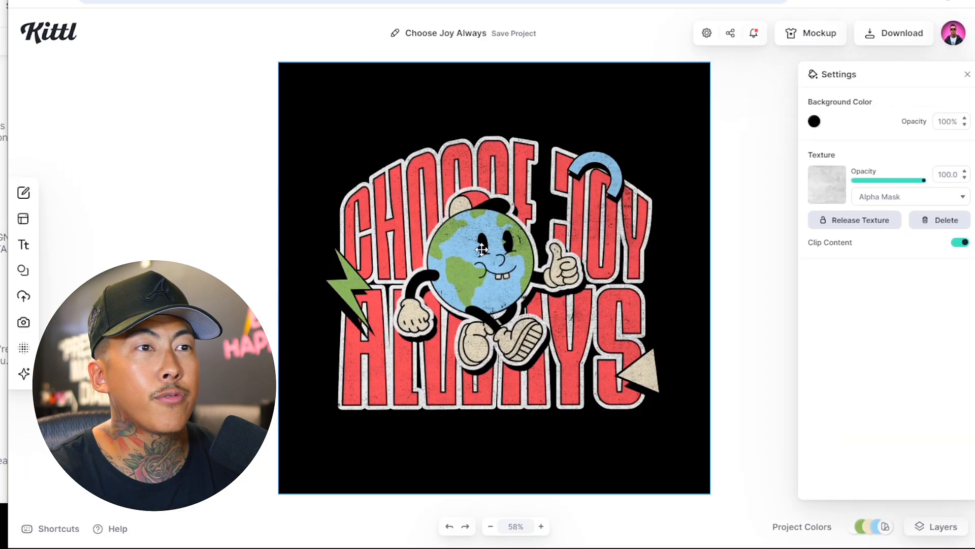
drag(517, 233, 508, 357)
click(518, 209)
double_click(519, 208)
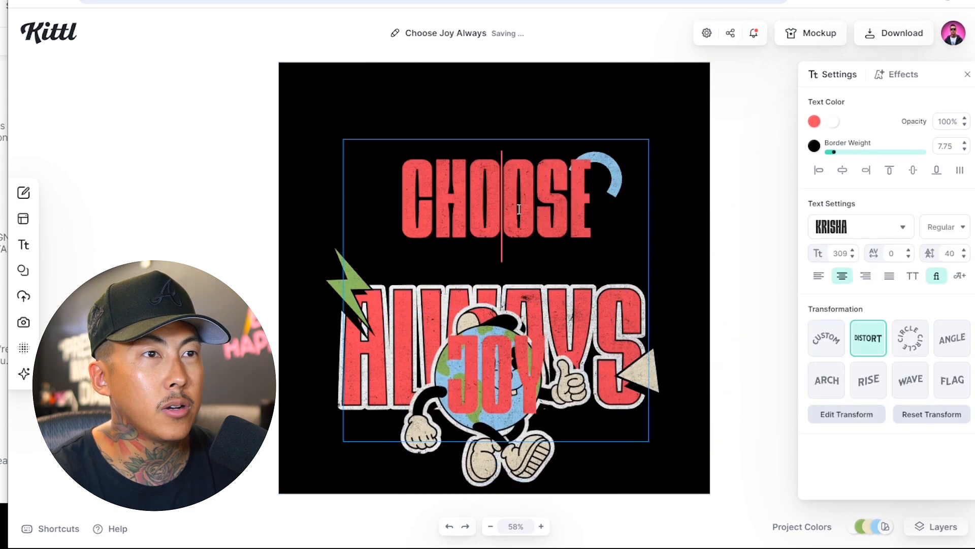
text(AFTRHRS)
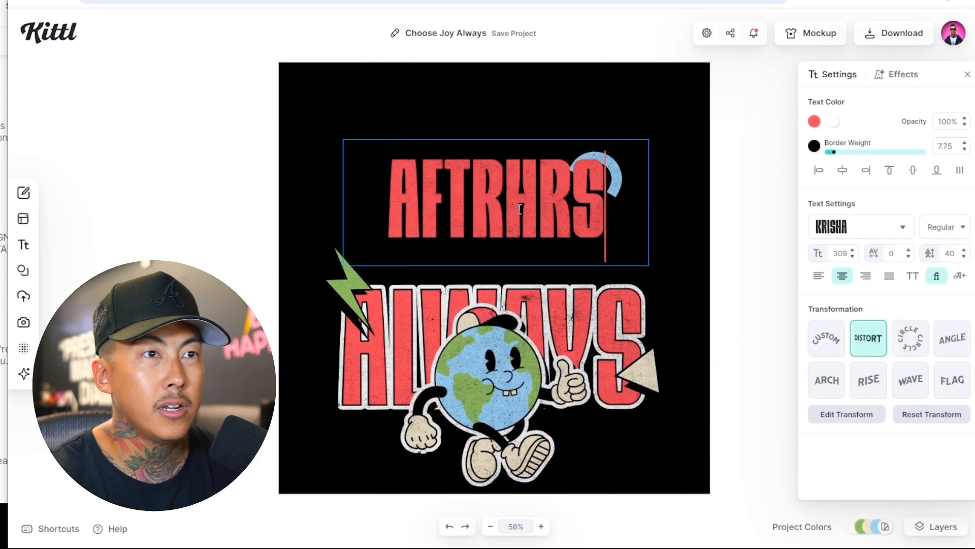
key(Escape)
- Replace the lower word "ALWAYS" with "BRAND" and enlarge it to match the width of the AFTRHRS line
click(589, 324)
double_click(589, 324)
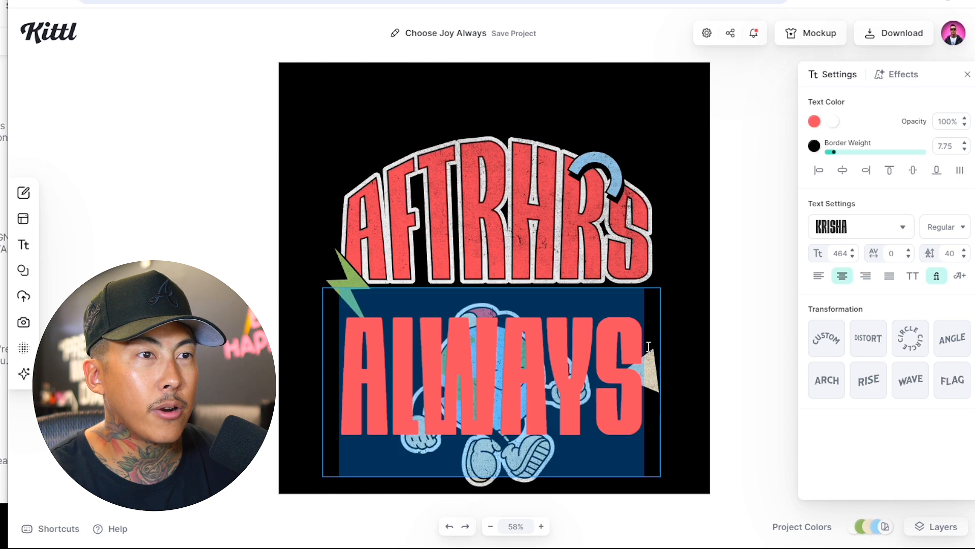
text(BRAND)
key(Escape)
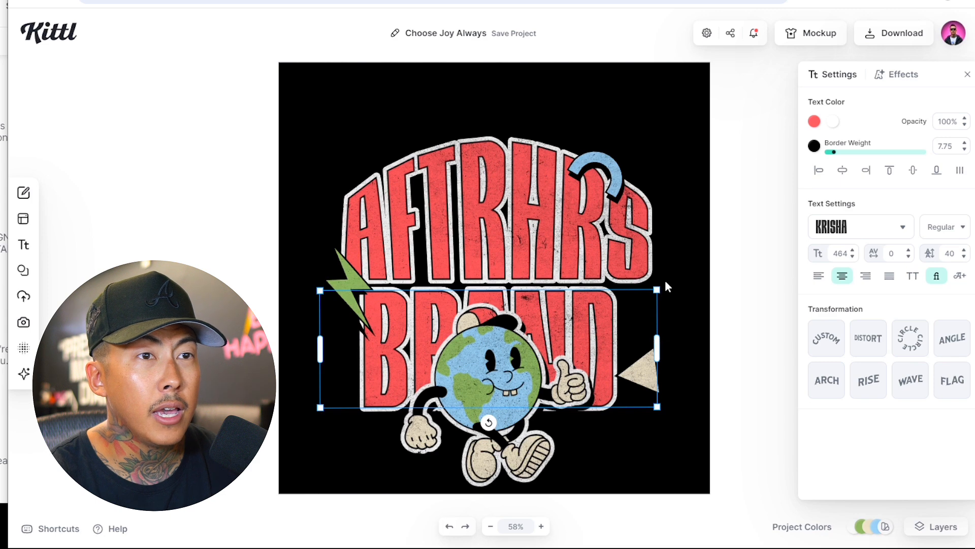
drag(658, 289, 640, 309)
- Resize the Earth mascot and centre it over the AFTRHRS BRAND lettering
drag(491, 387, 535, 295)
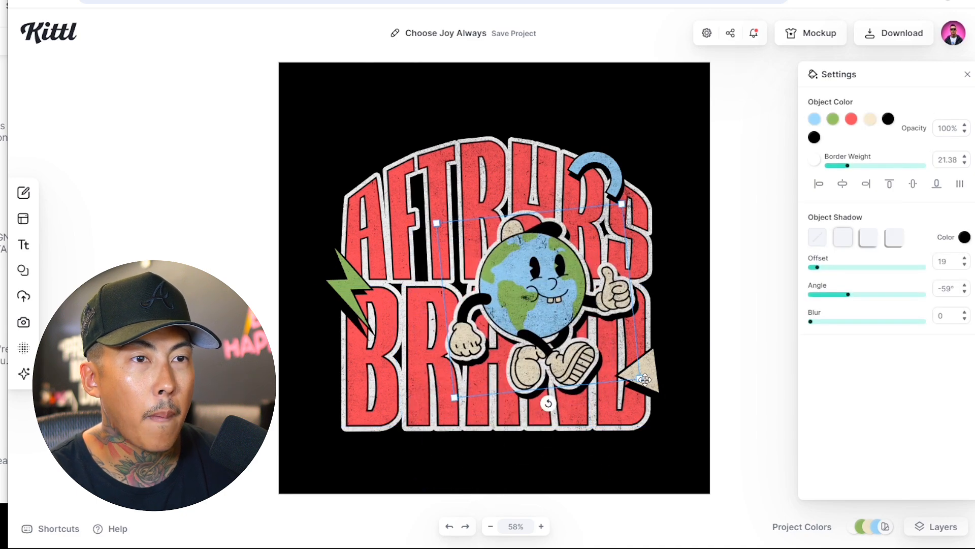
drag(638, 378, 552, 315)
drag(501, 272, 503, 288)
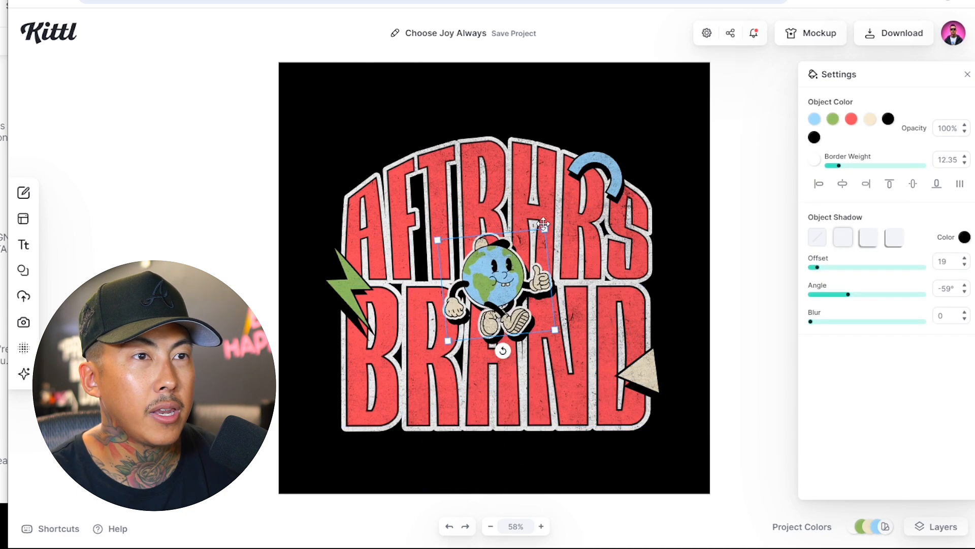
drag(545, 230, 739, 129)
drag(571, 218, 511, 309)
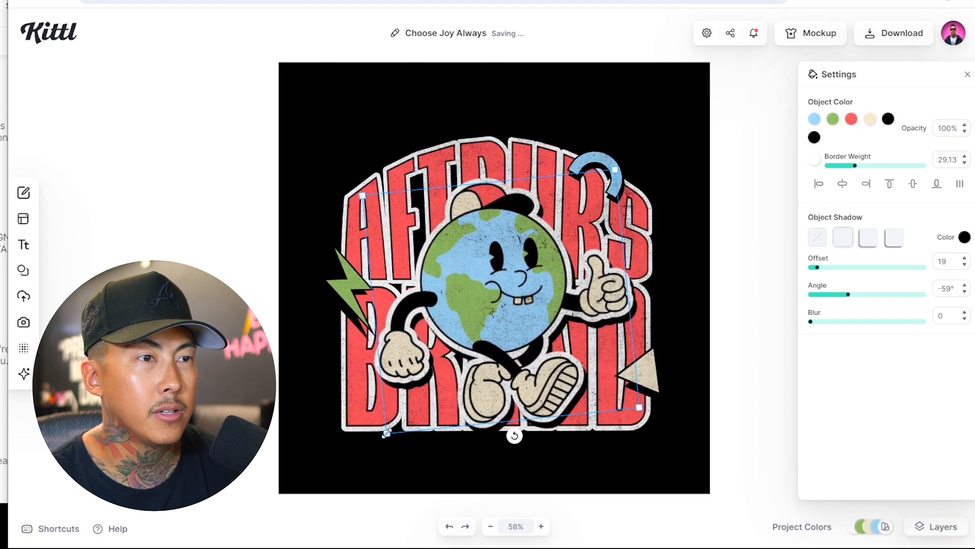
drag(385, 432, 462, 348)
drag(567, 255, 520, 293)
- Copy the stars group from the Here comes the Sun design and paste it into the Choose Joy Always design
key(ctrl+a)
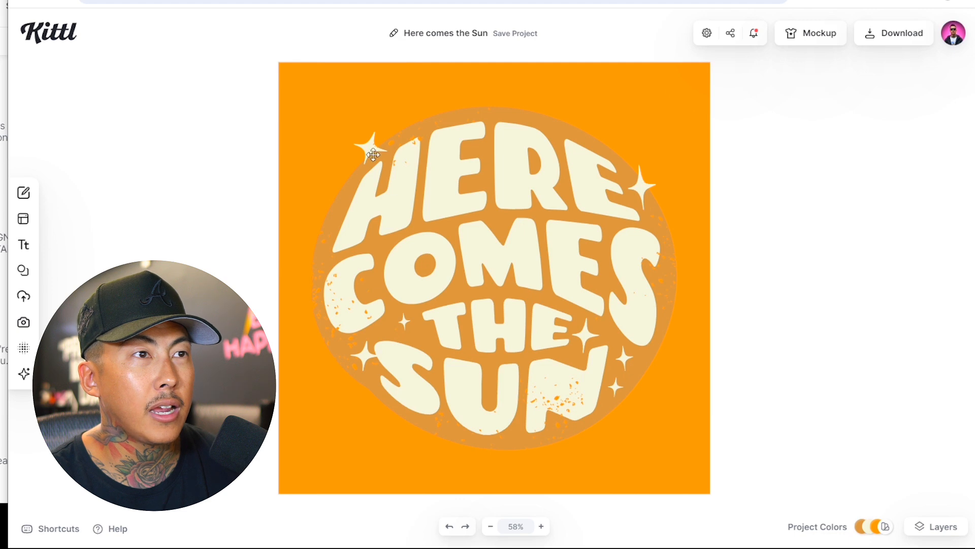
drag(373, 154, 325, 149)
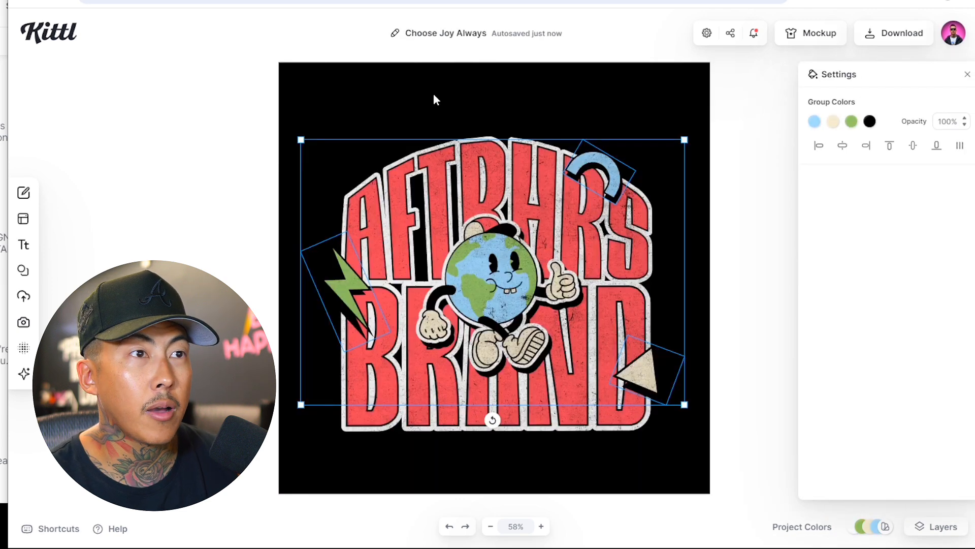
click(453, 102)
key(ctrl+v)
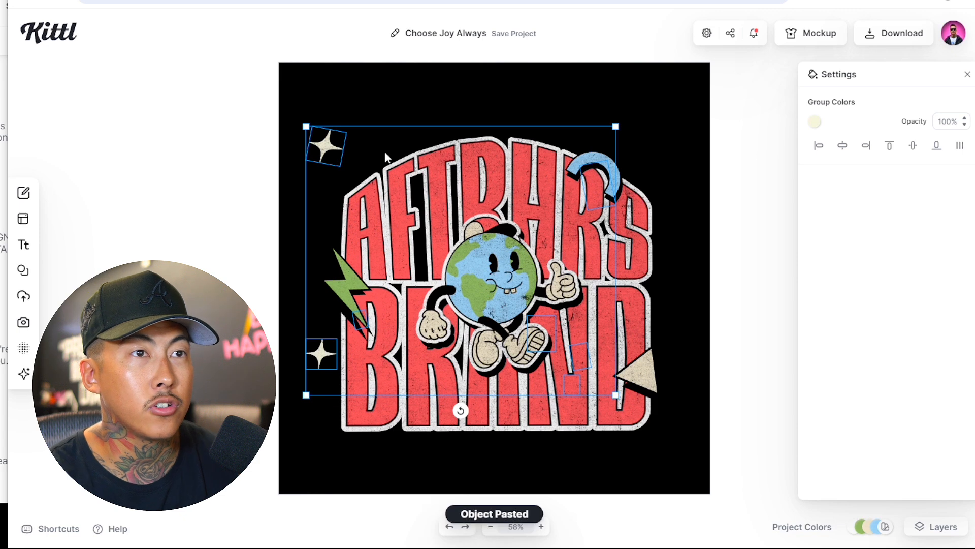
- Move the pasted stars group over the lettering and bring it to the front
click(614, 125)
drag(323, 150, 363, 166)
right_click(362, 166)
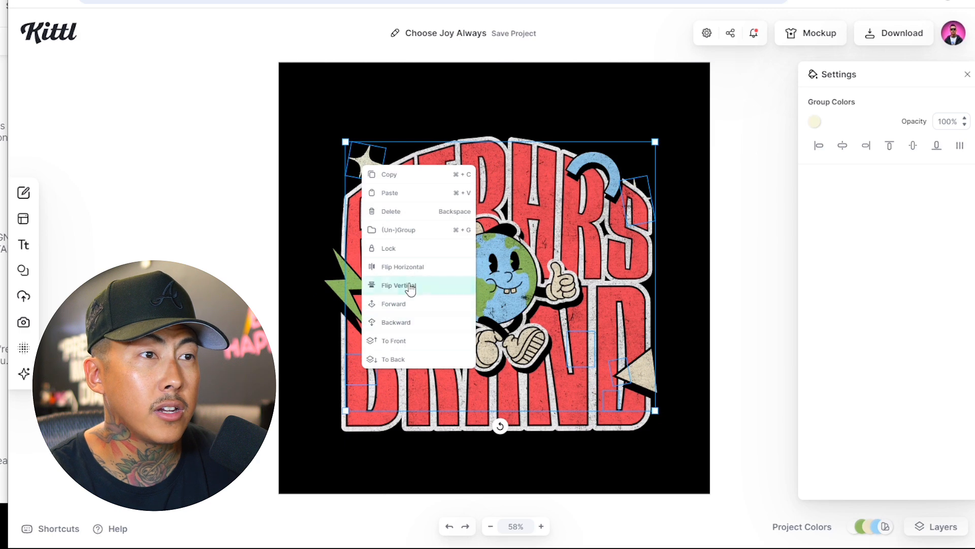
click(397, 345)
- Enlarge the stars group and reposition it so its outer stars sit around the edges of the lettering
drag(557, 160, 539, 193)
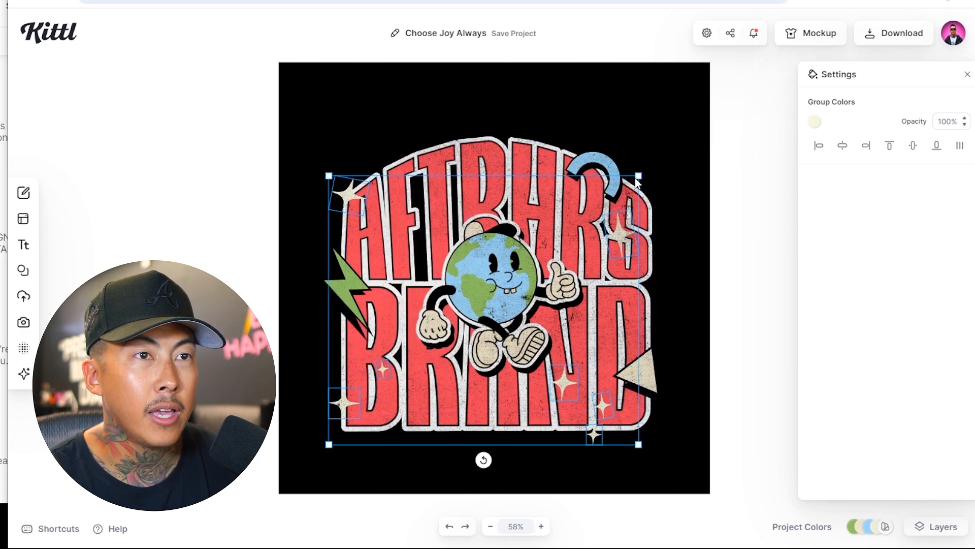
drag(638, 178, 697, 159)
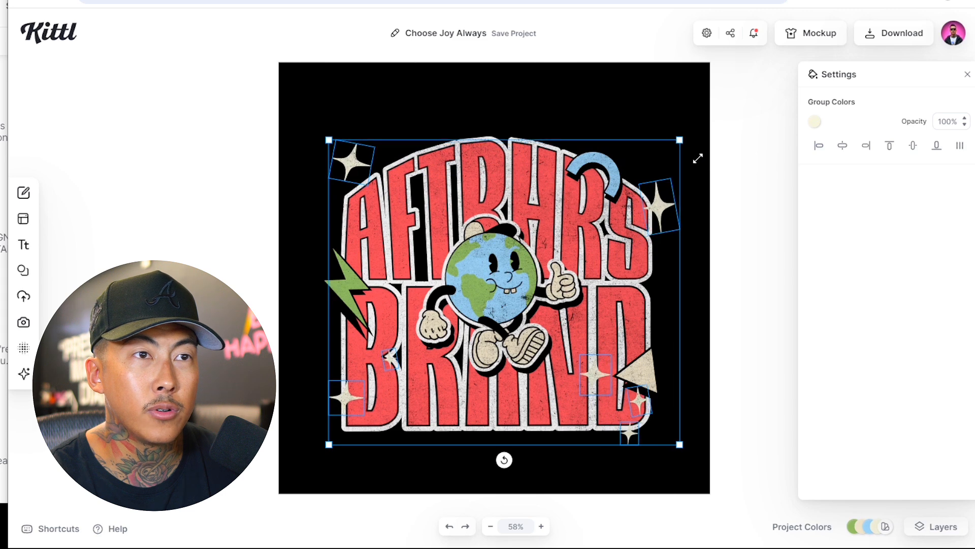
drag(350, 164, 350, 172)
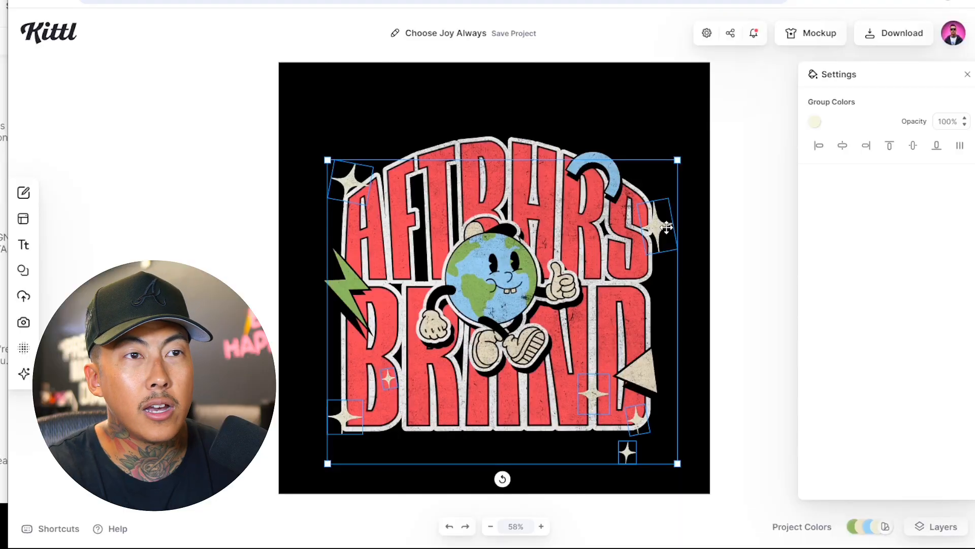
drag(667, 228, 670, 219)
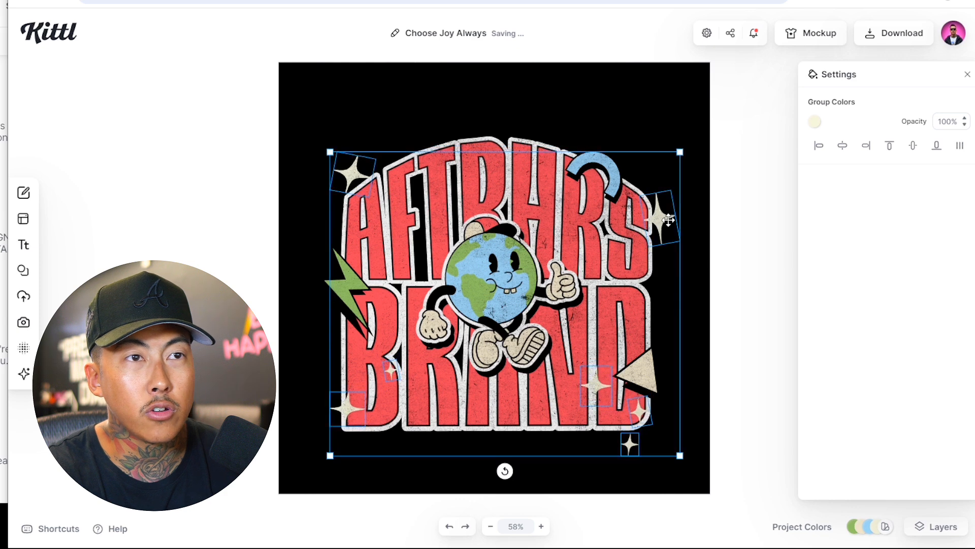
- Try the stars group behind the lettering by sending it to the back, and bring it to the front again
right_click(660, 216)
click(708, 415)
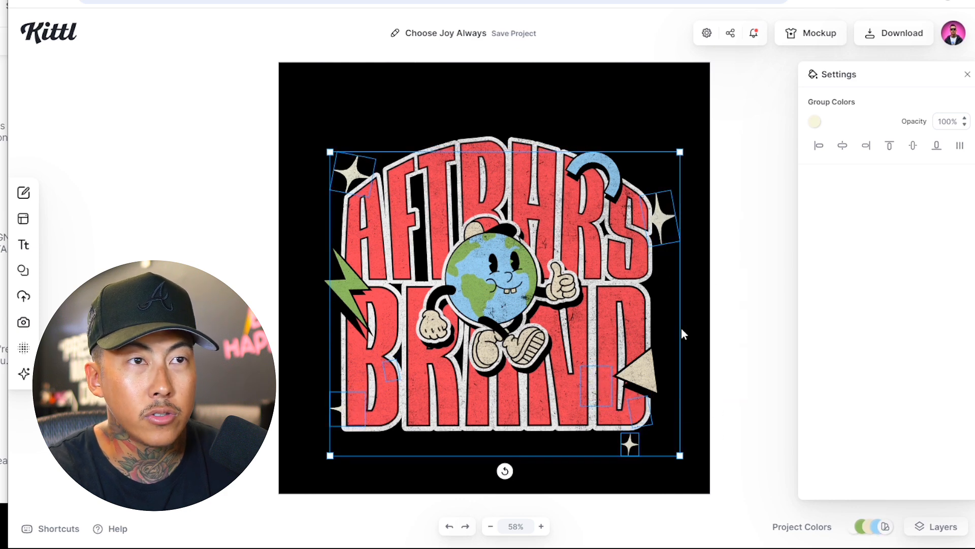
right_click(659, 219)
click(696, 396)
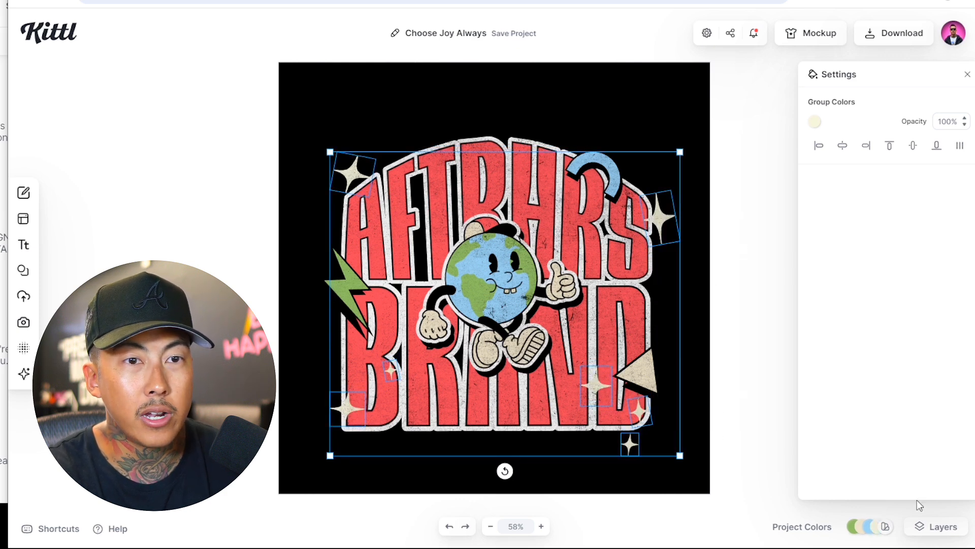
- Show the layers list and rescale the Stars group from its corners to spread it across the lettering
click(923, 528)
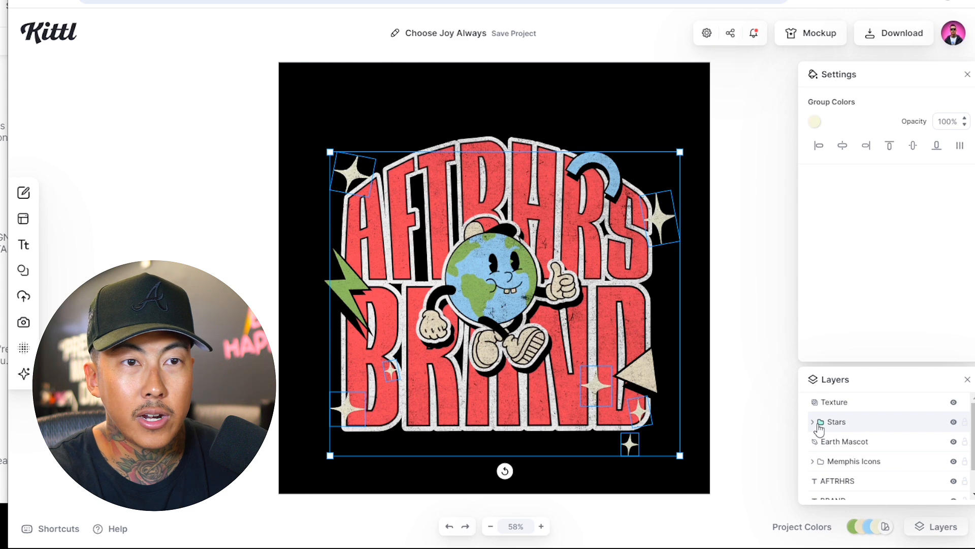
drag(873, 428, 867, 405)
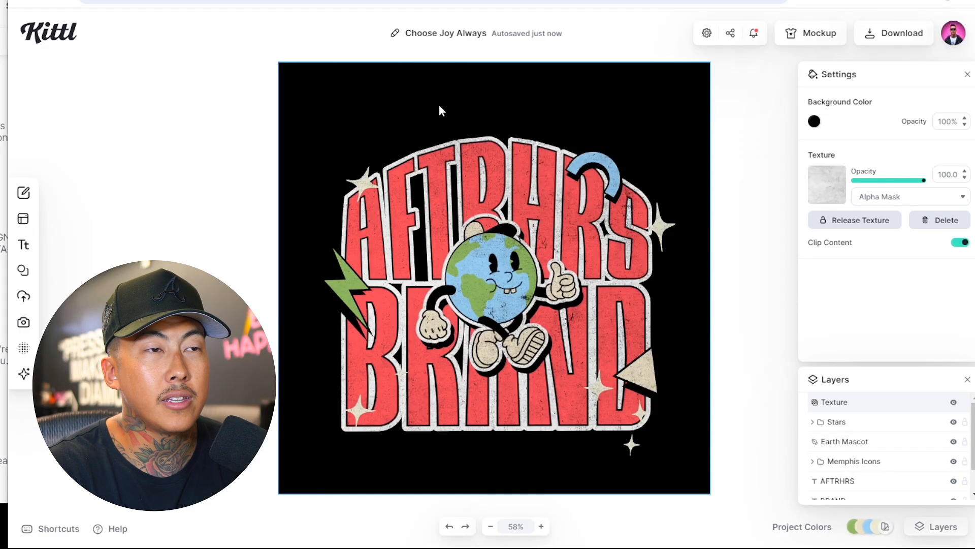
click(348, 172)
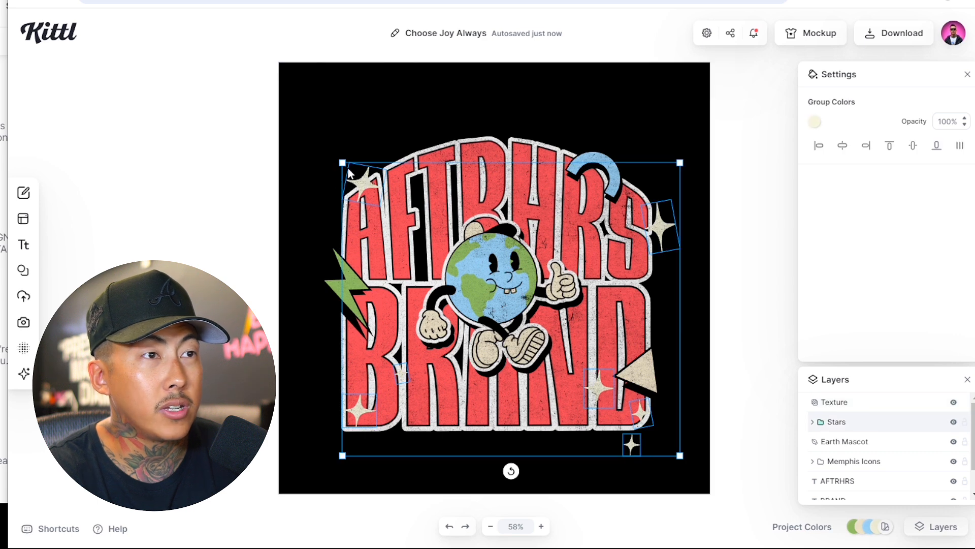
drag(342, 162, 366, 177)
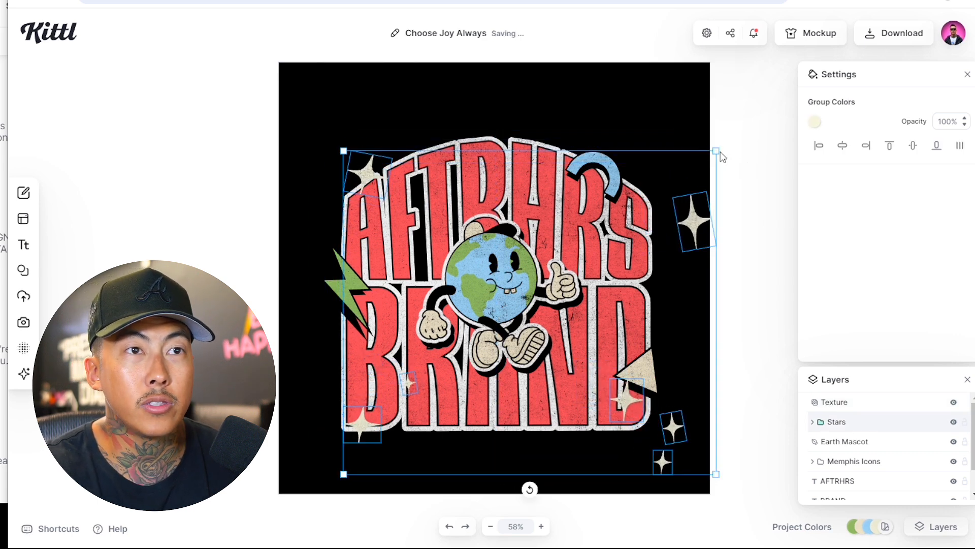
drag(719, 152, 667, 179)
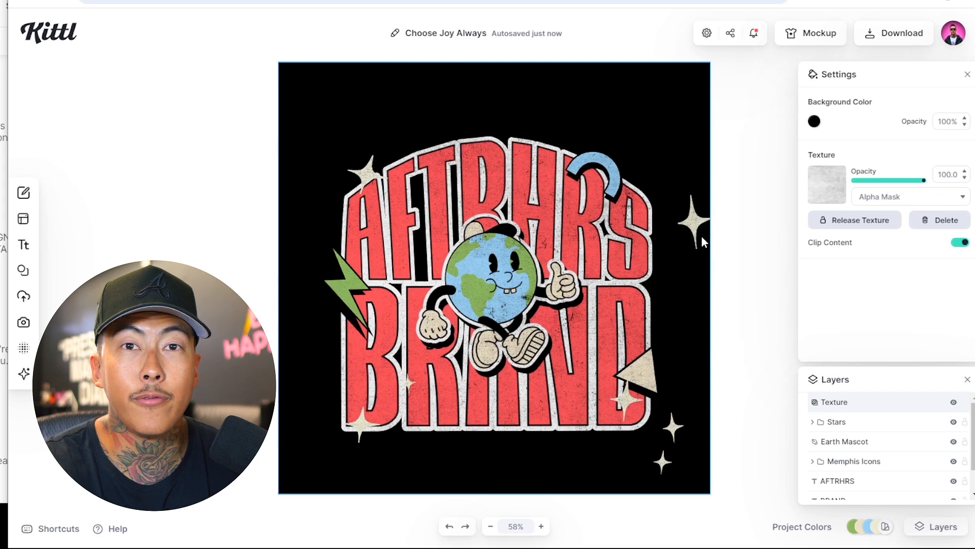
click(698, 229)
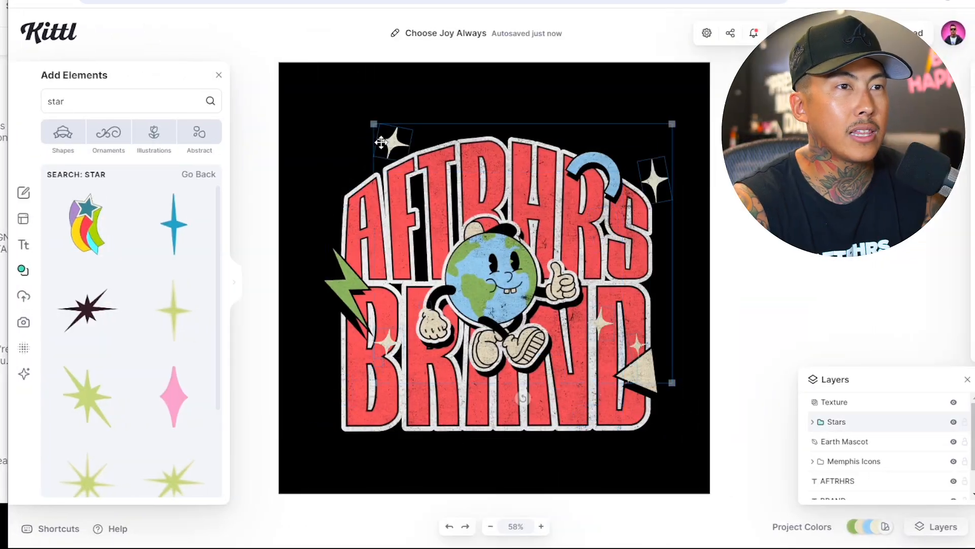
- Shift the stars group towards the letter A and place the black sparkle-cluster illustration over the S and D at the lettering's edge
drag(381, 142, 351, 154)
scroll(86, 422, down, 5)
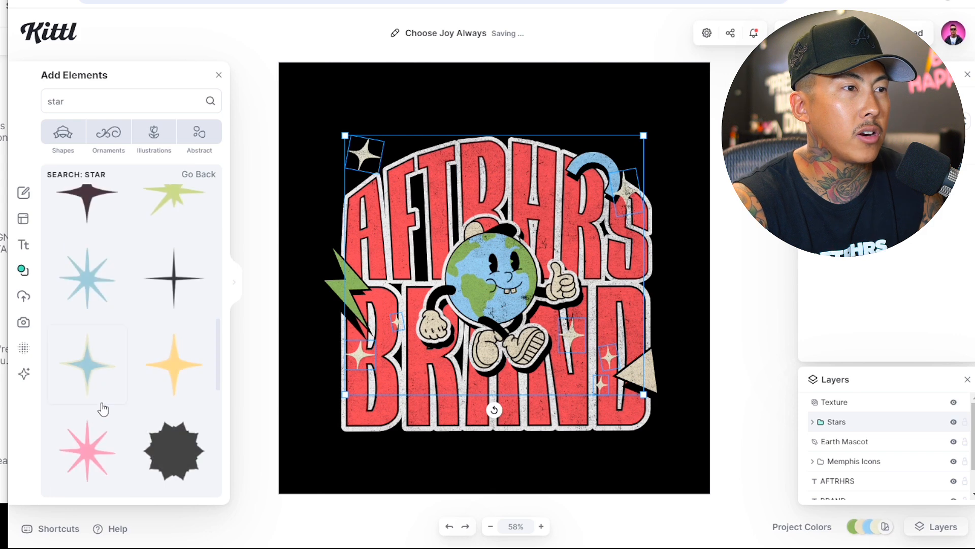
scroll(107, 421, down, 10)
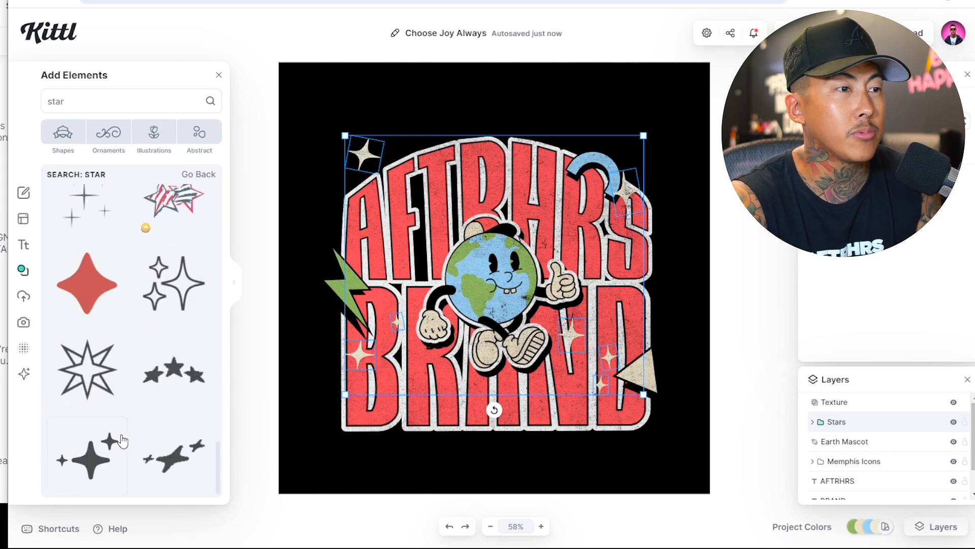
scroll(163, 457, up, 3)
scroll(161, 476, down, 8)
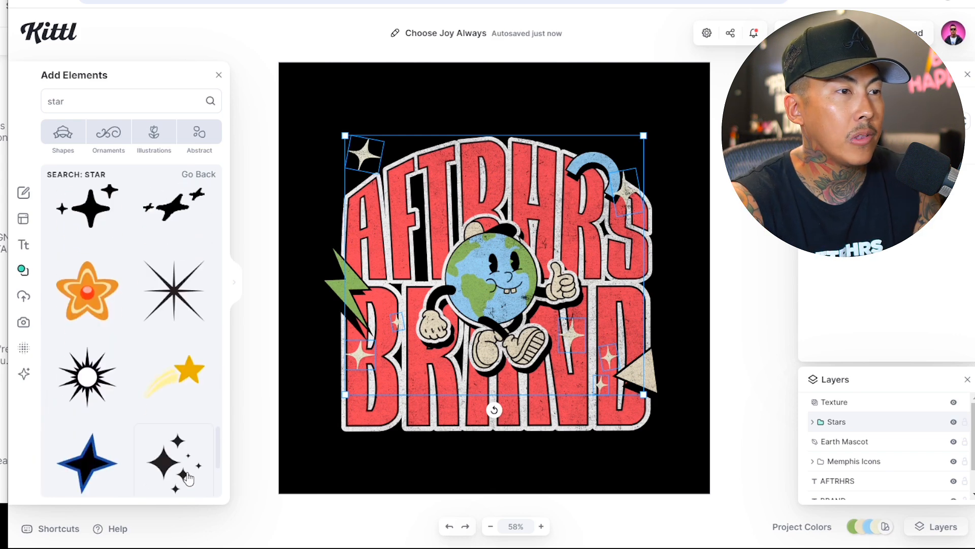
click(187, 474)
drag(476, 278, 452, 148)
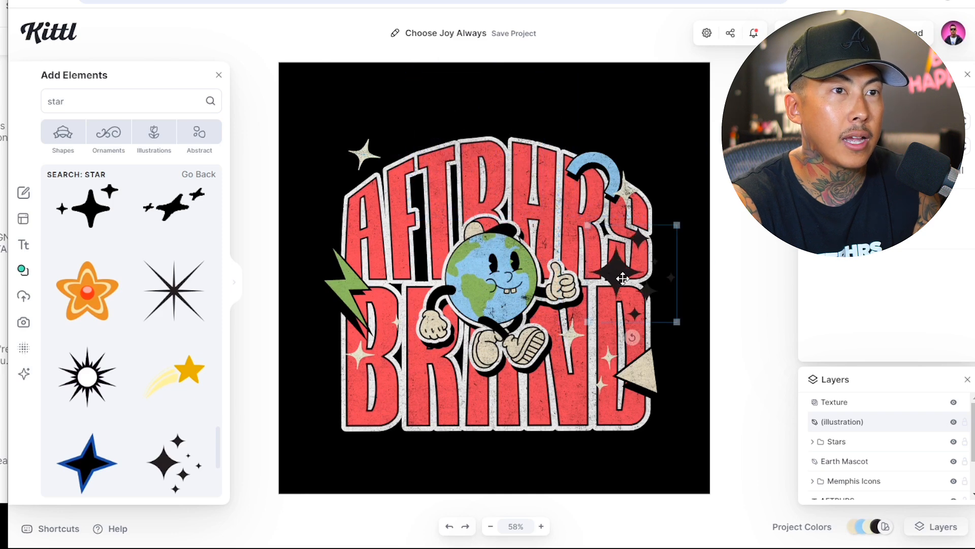
drag(621, 269, 632, 286)
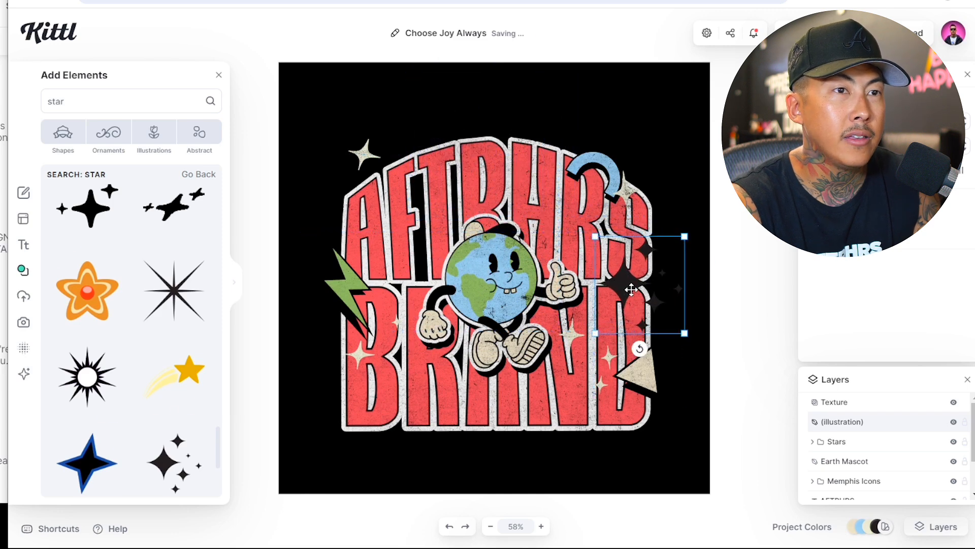
- Add the black eight-pointed starburst with long horizontal rays and place it on the lettering's bottom edge between B and R
click(178, 354)
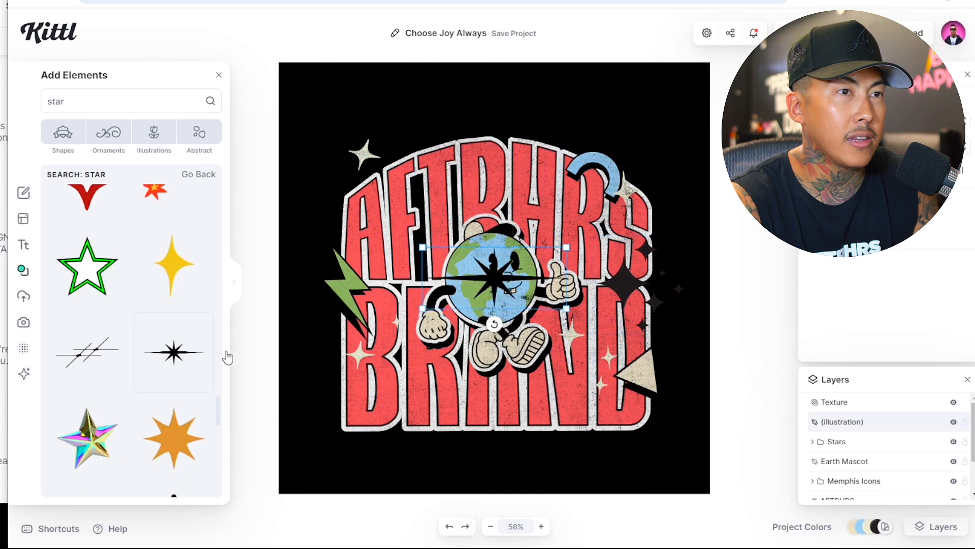
drag(496, 283, 349, 207)
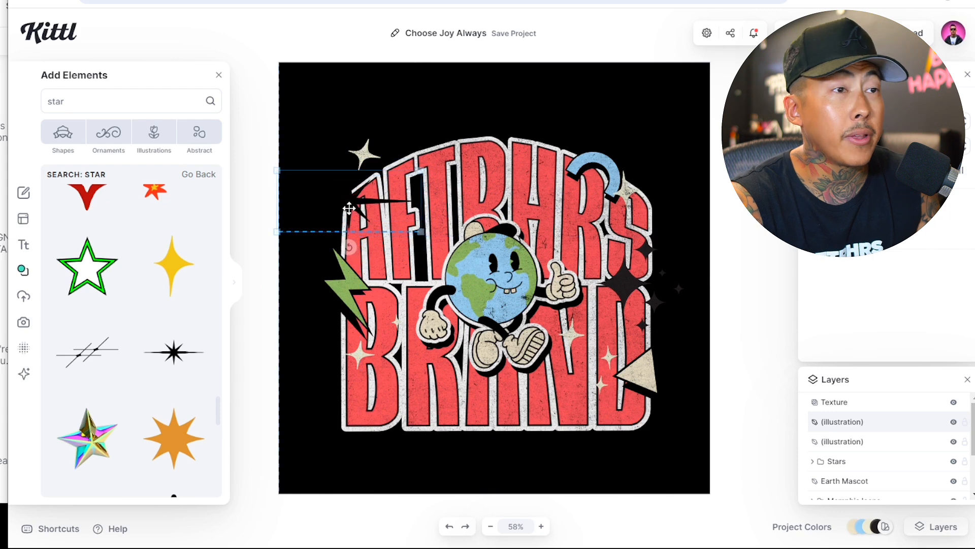
drag(418, 234, 407, 223)
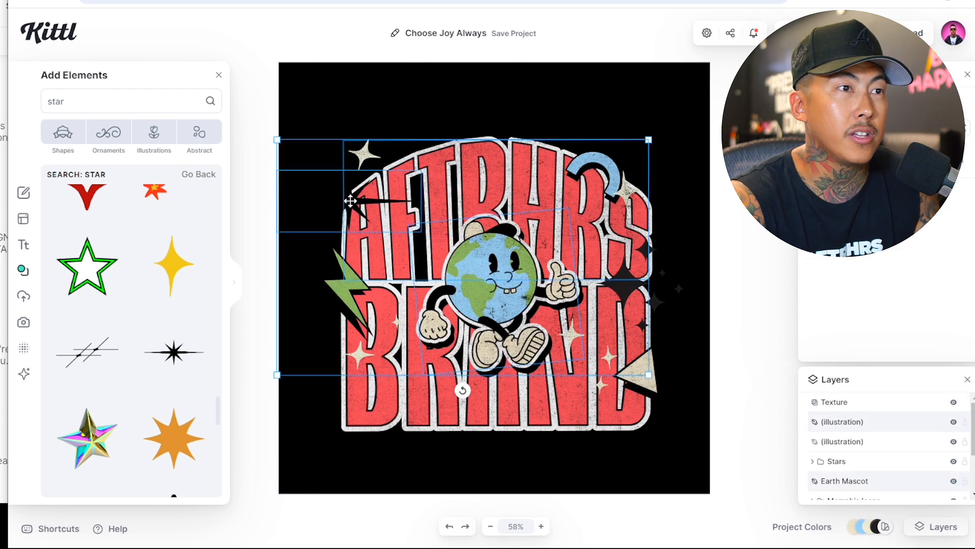
click(427, 85)
drag(348, 208, 398, 424)
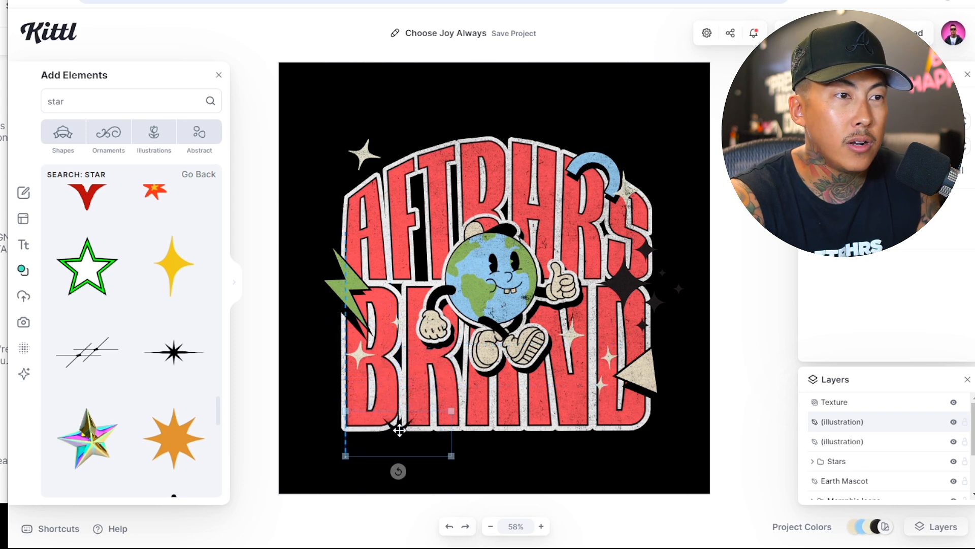
click(290, 320)
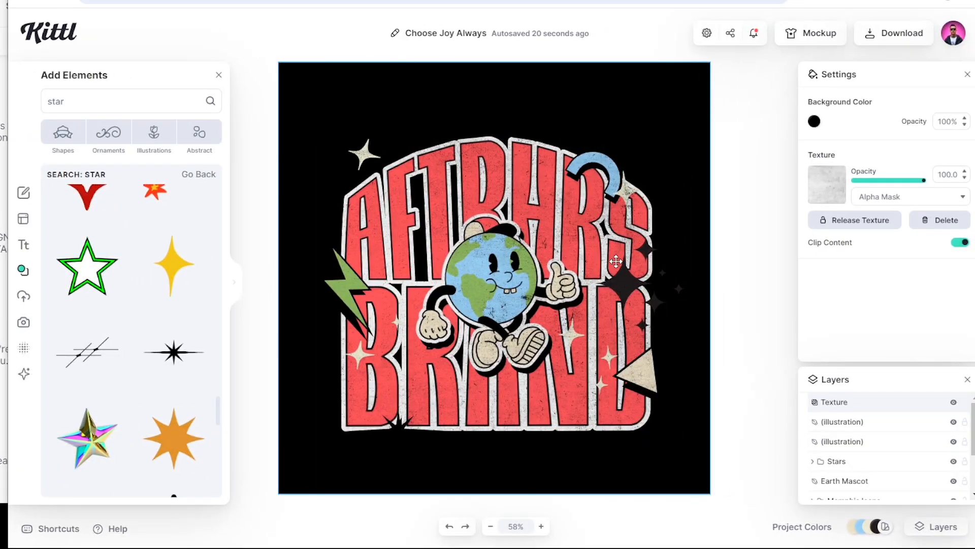
- Select the whole design and recolor its dark group color, used by the sparkle cluster, to the document cream f5f5e3
key(ctrl+a)
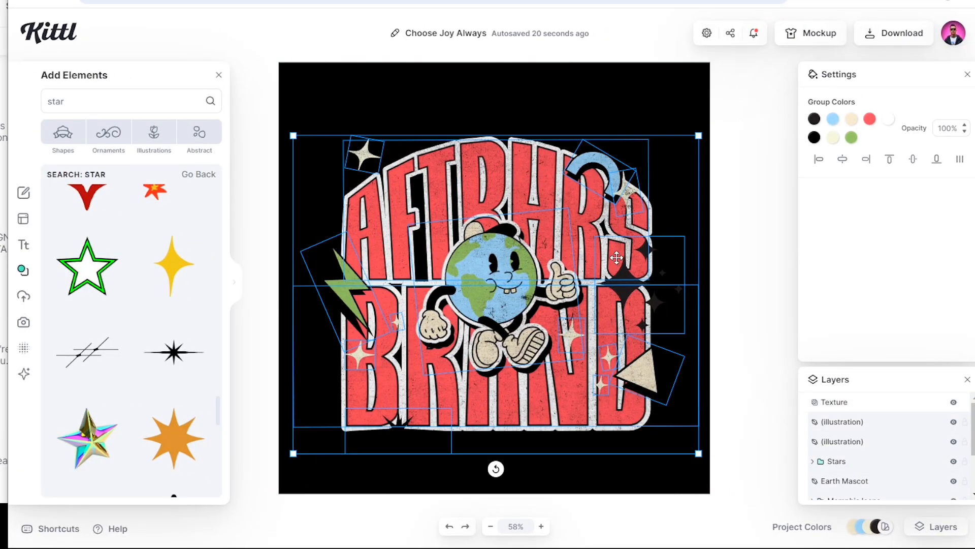
click(815, 121)
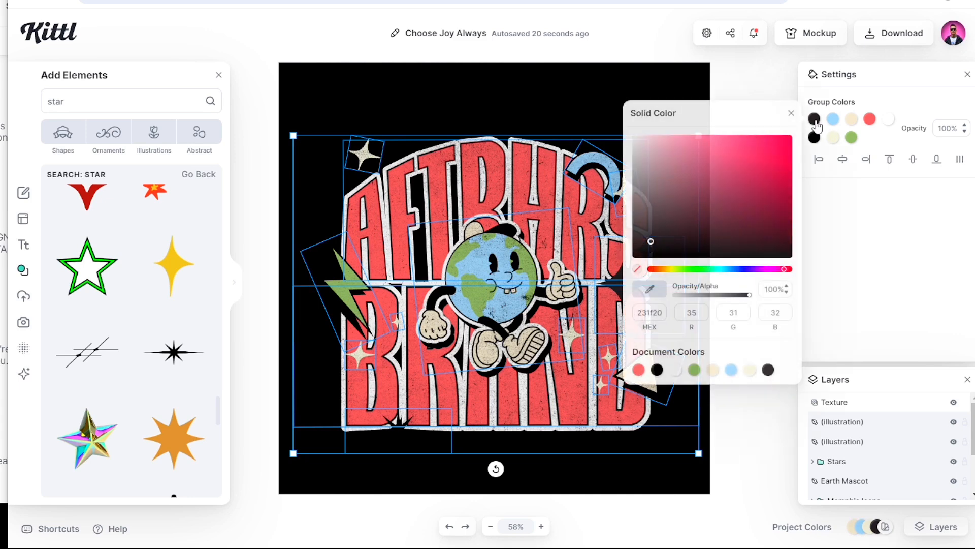
click(750, 370)
click(731, 370)
click(713, 370)
click(694, 370)
click(677, 370)
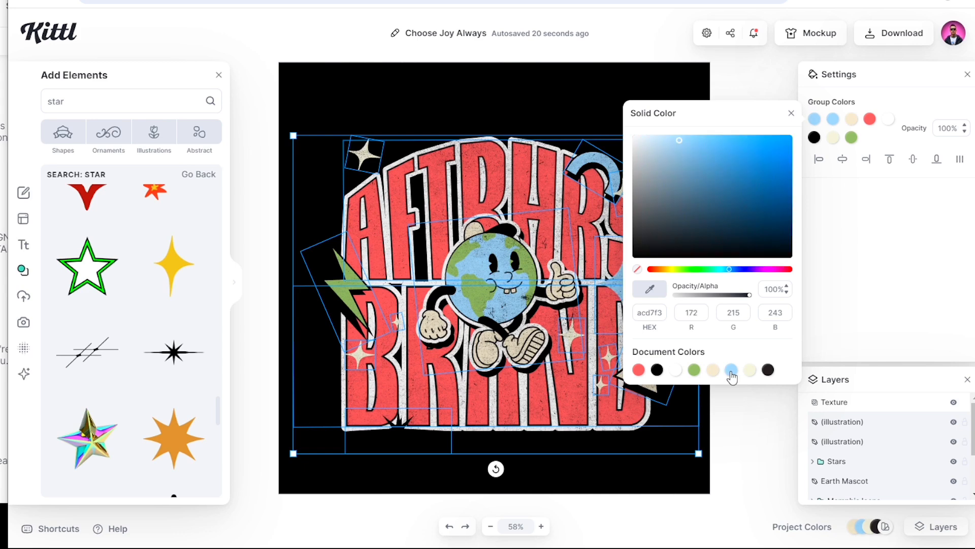
click(694, 370)
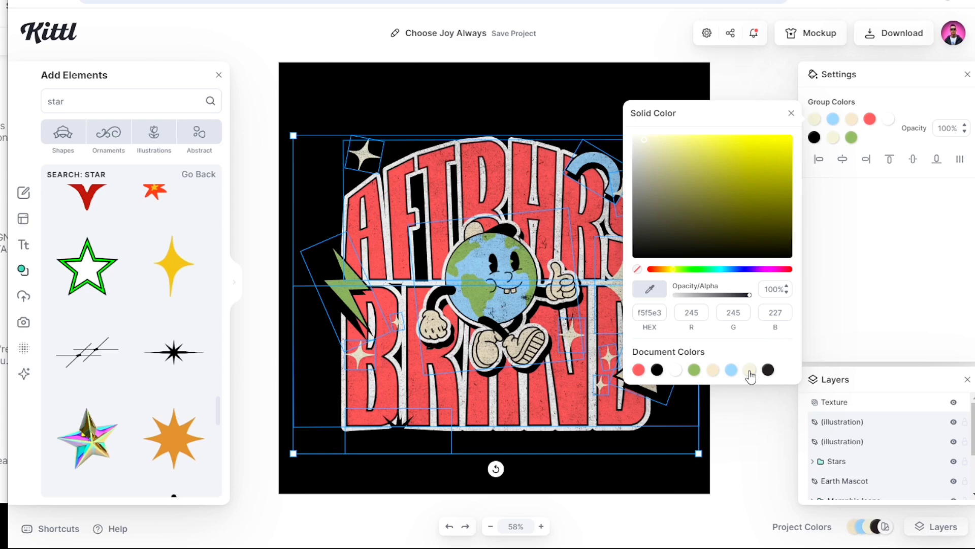
click(417, 432)
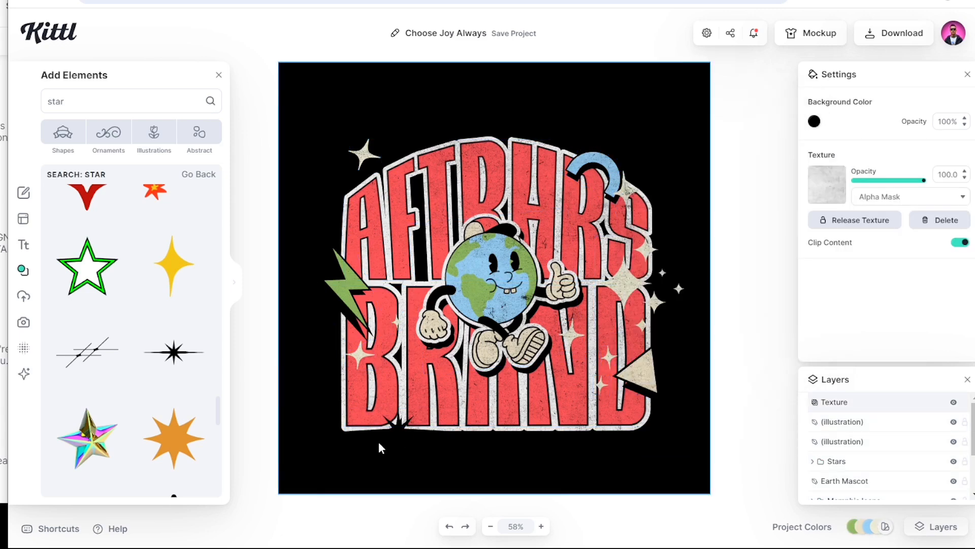
- Try red, white, green and black document colors on the starburst, and sample the Earth's green with the eyedropper
click(394, 430)
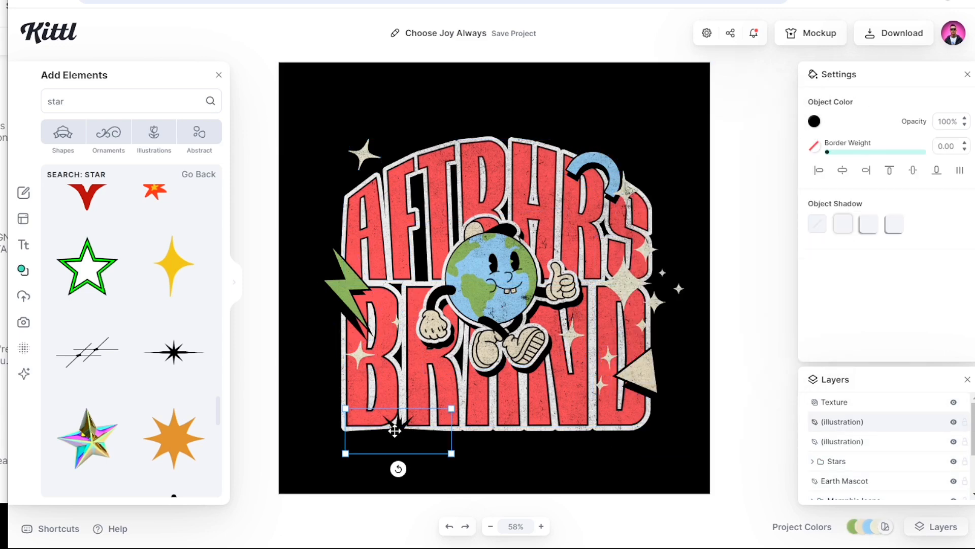
click(814, 121)
click(638, 373)
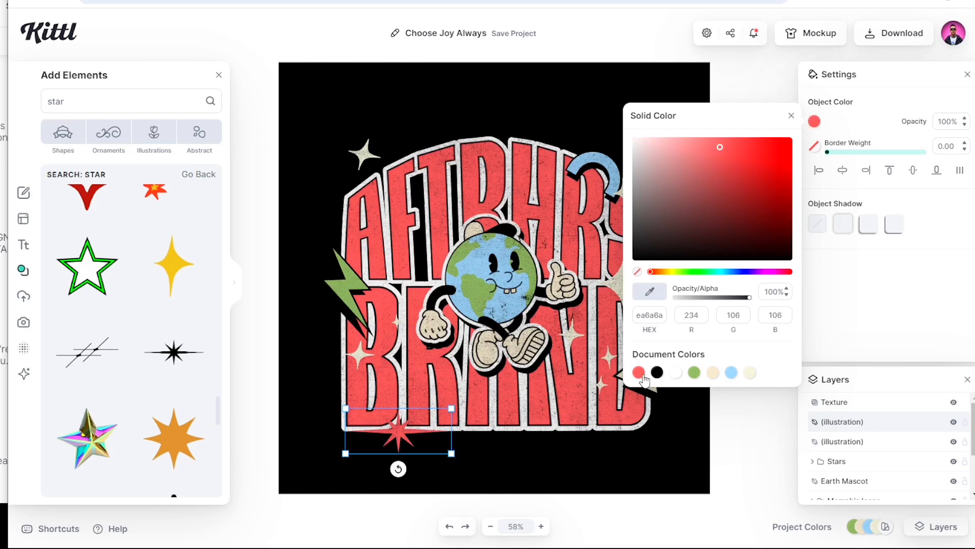
click(659, 373)
click(677, 373)
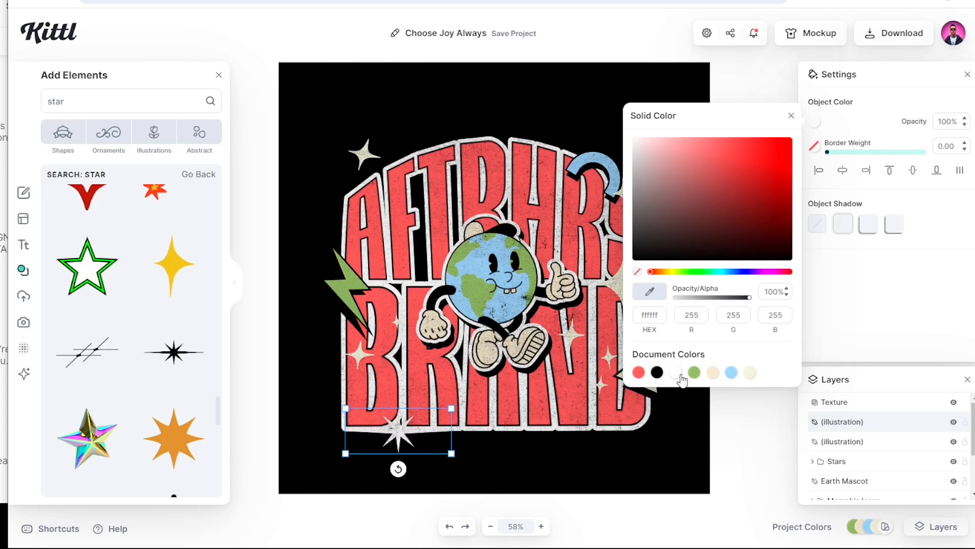
click(695, 374)
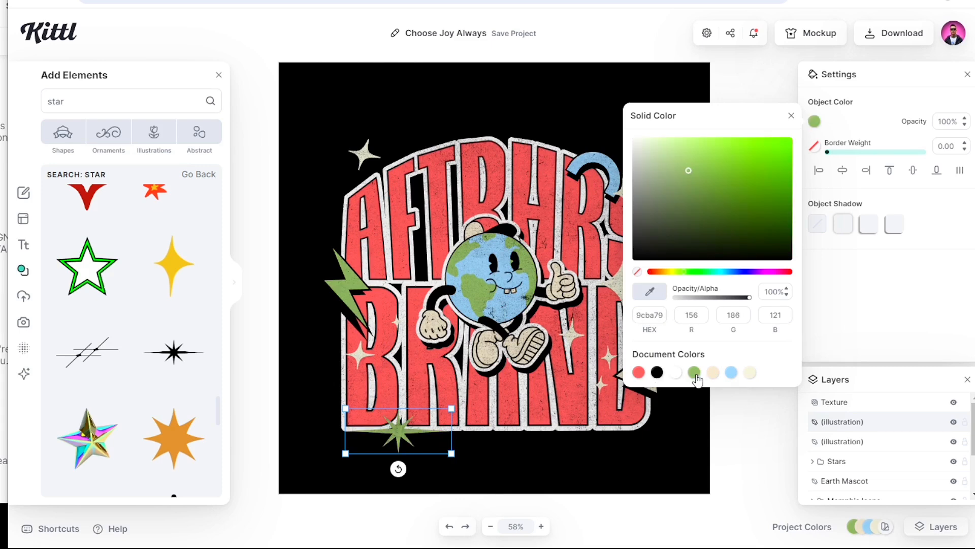
click(713, 375)
click(676, 373)
click(658, 373)
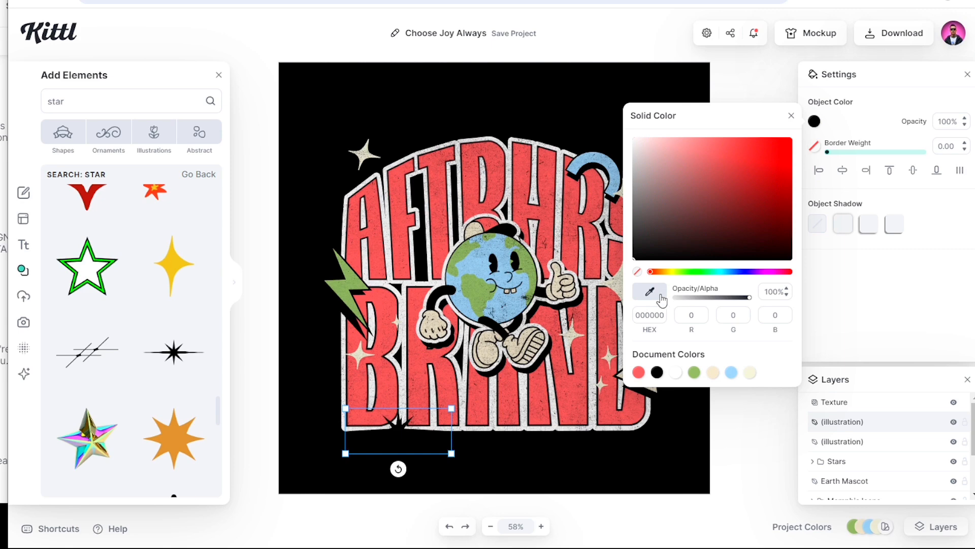
click(466, 279)
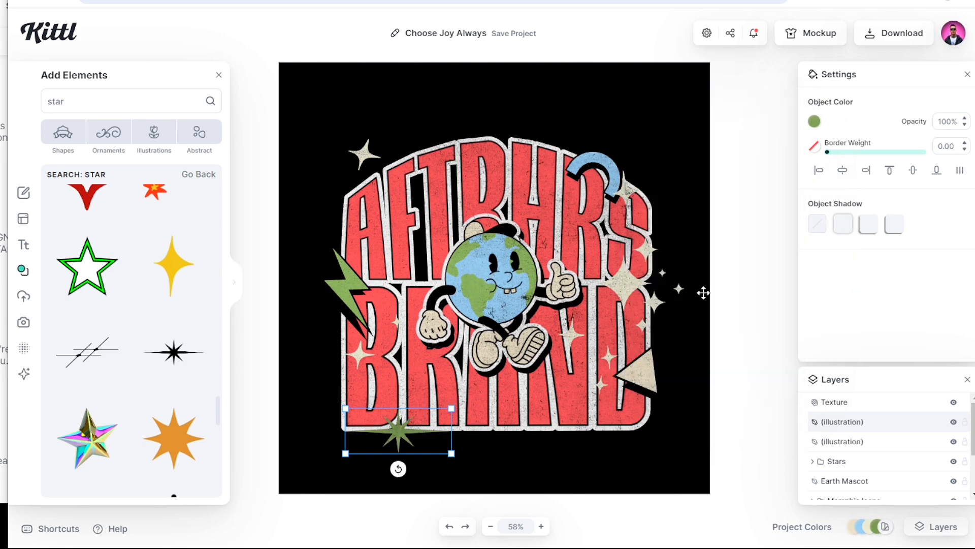
- Recolor the starburst cream and fine-tune its position and size over the bottom edge of the BRAND lettering
click(814, 122)
click(694, 373)
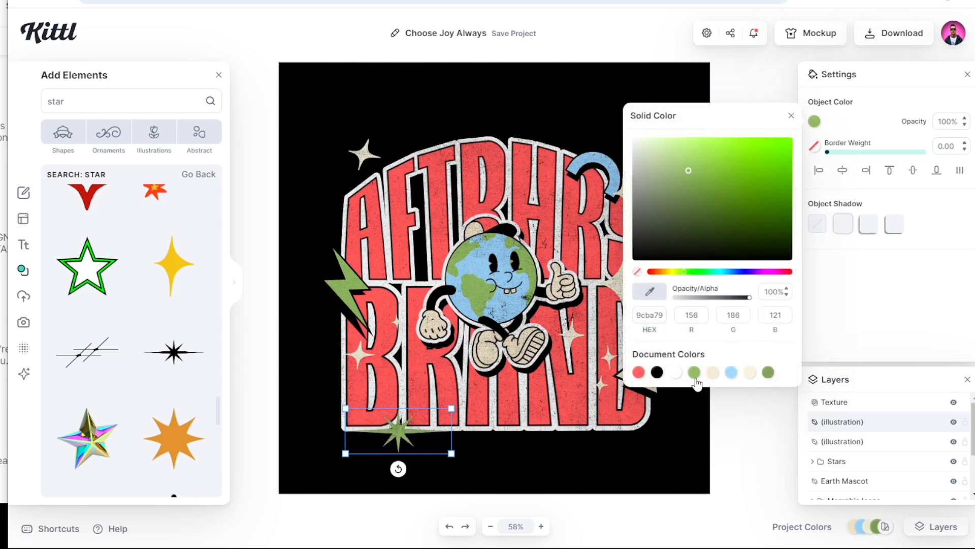
click(731, 373)
key(ctrl+z)
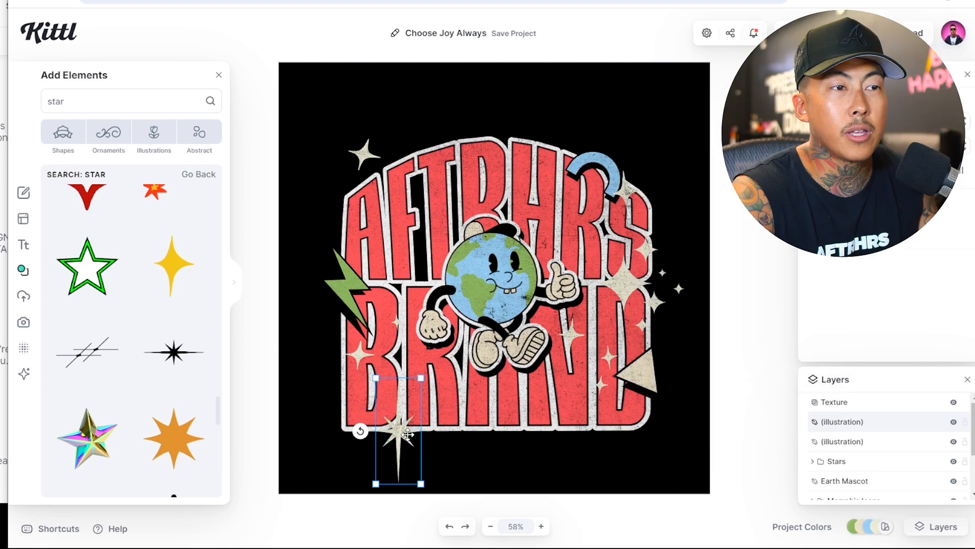
drag(408, 434, 410, 432)
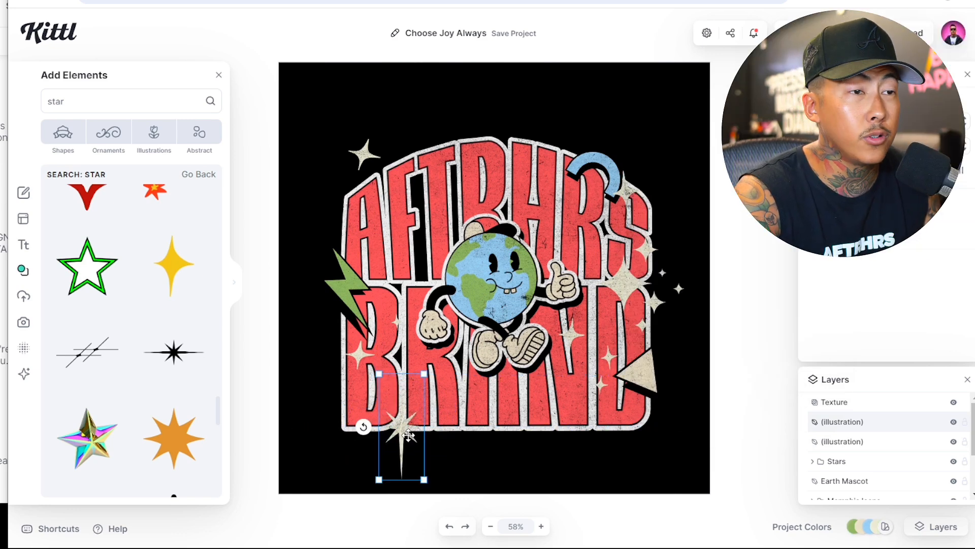
drag(424, 479, 425, 481)
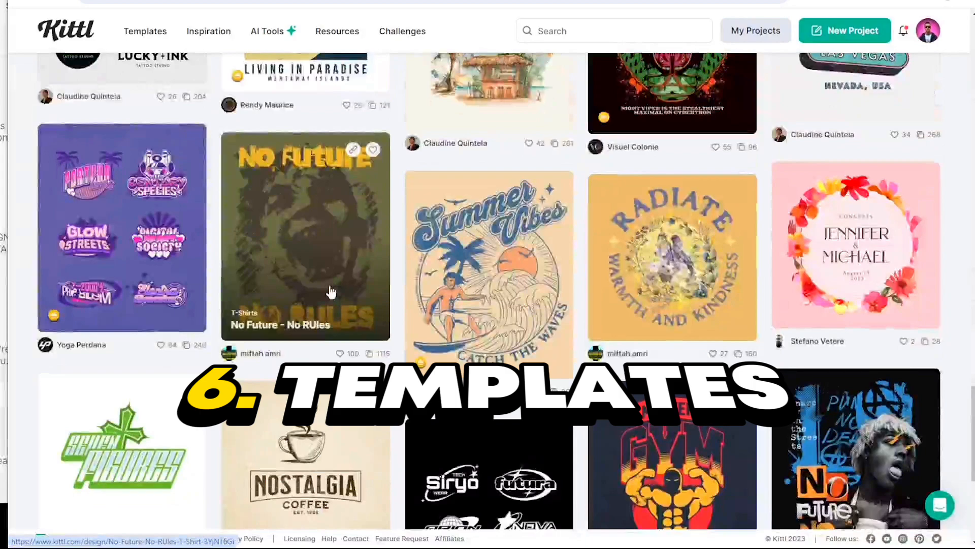
scroll(329, 291, down, 5)
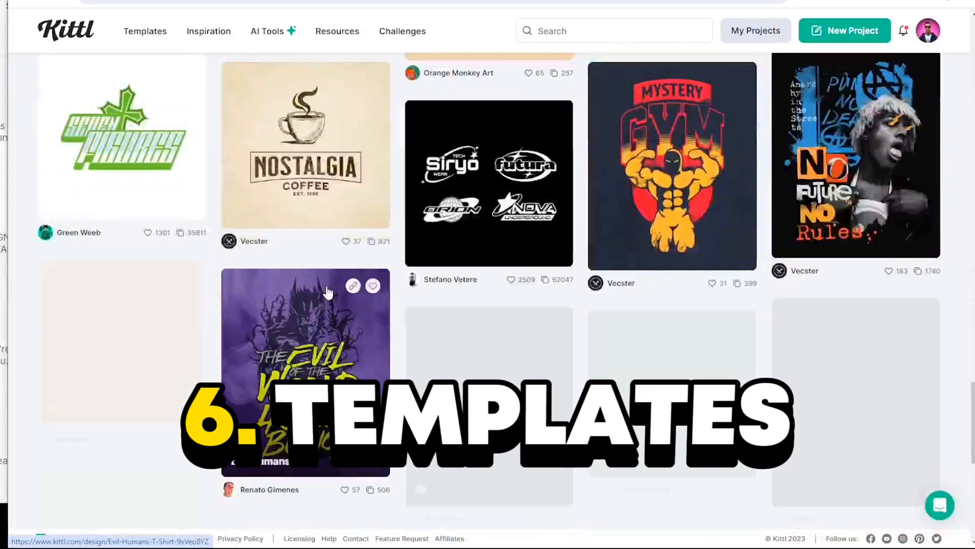
scroll(327, 293, down, 15)
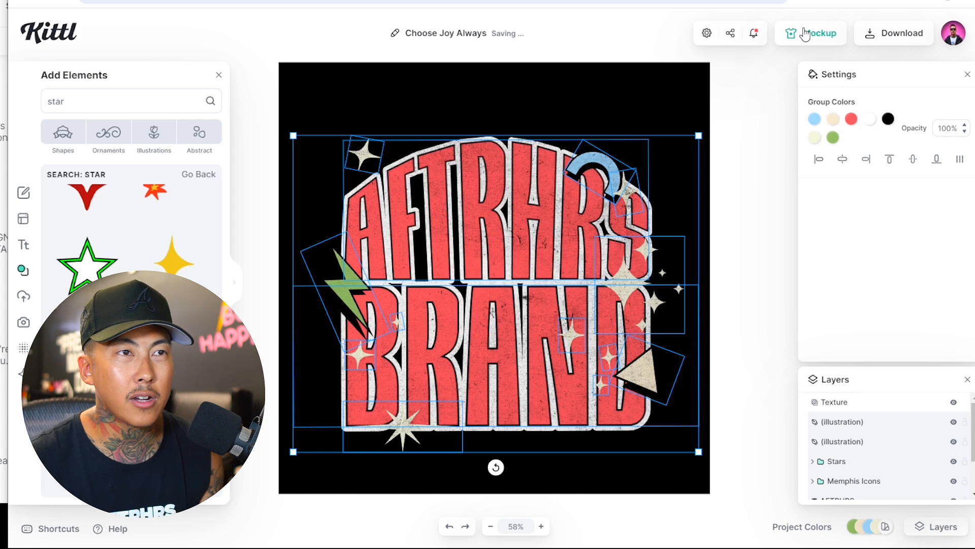
- Preview the design on the black T-shirt mockup, enlarging it and centering it on the chest
click(806, 33)
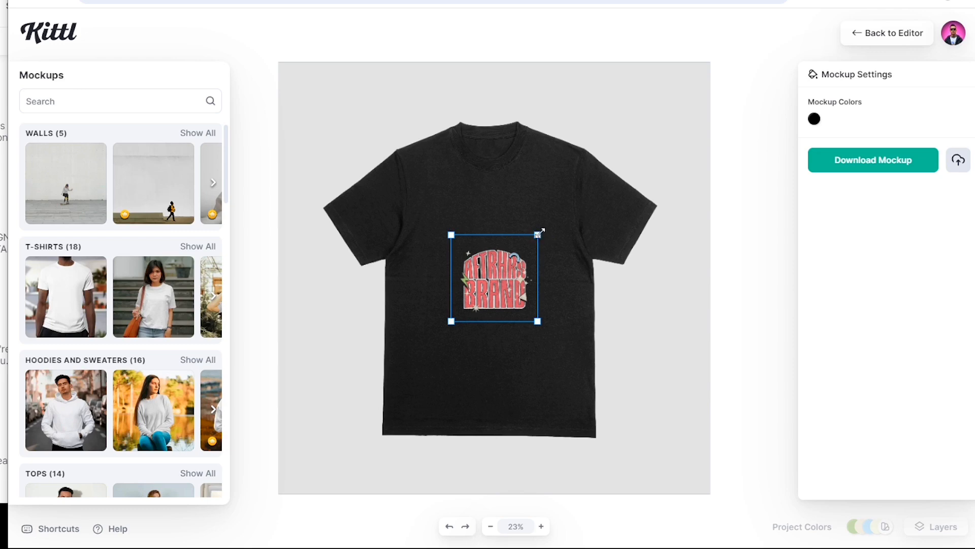
drag(539, 232, 673, 169)
drag(551, 248, 490, 280)
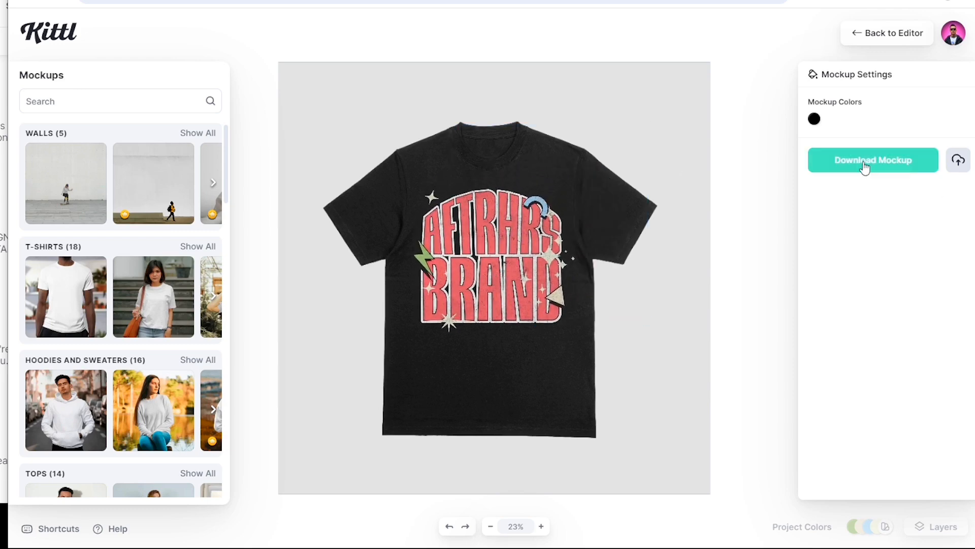
- Try red and green for the T-shirt mockup, and recolor it salmon by sampling the BRAND lettering with the eyedropper
click(815, 121)
drag(724, 218, 721, 160)
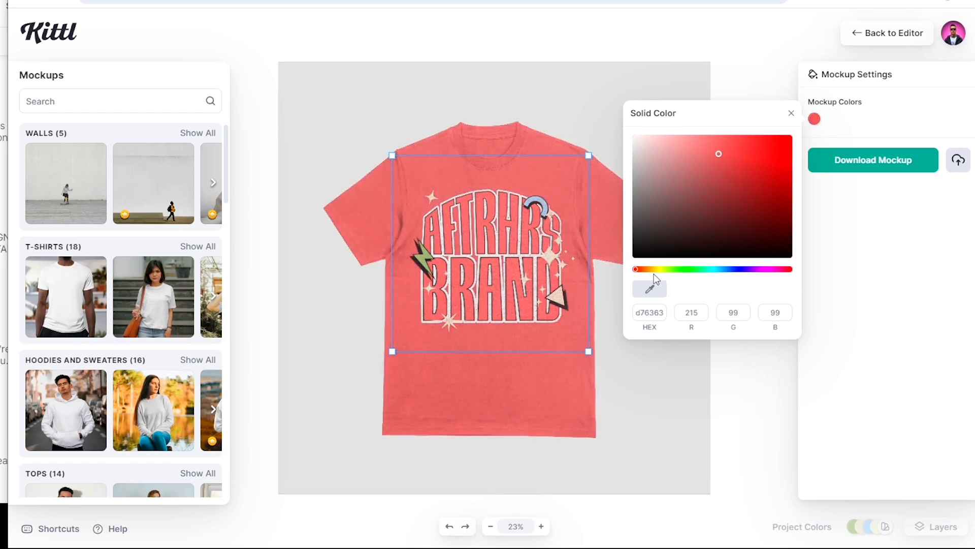
drag(660, 276, 696, 270)
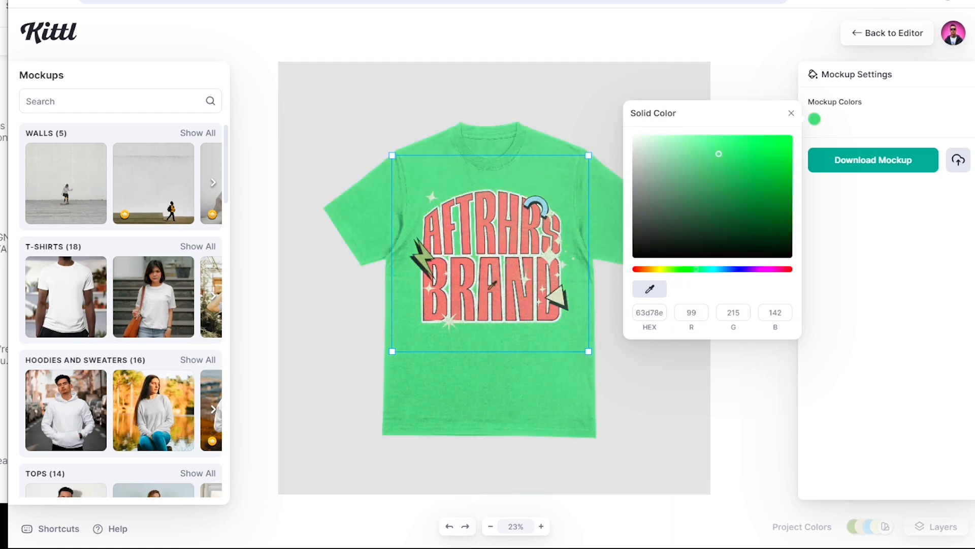
click(489, 288)
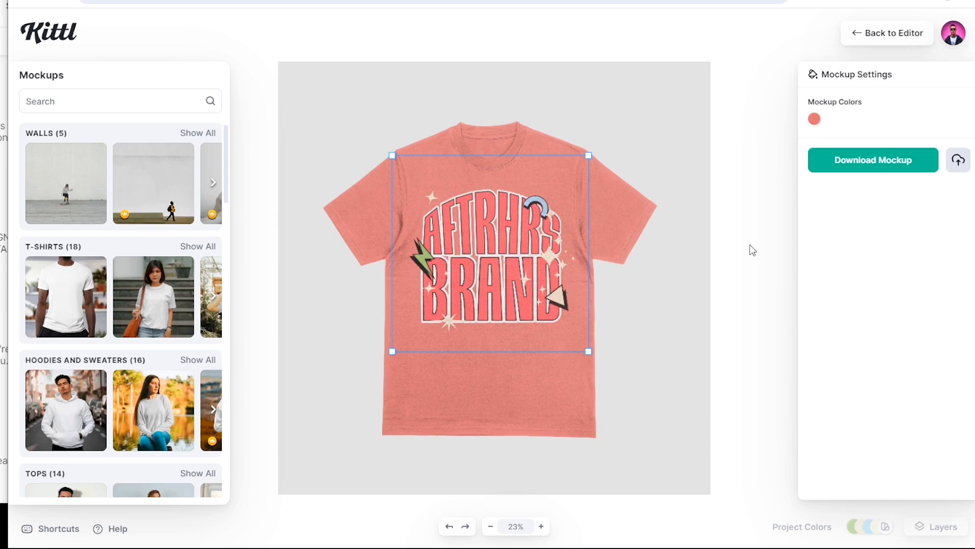
click(590, 43)
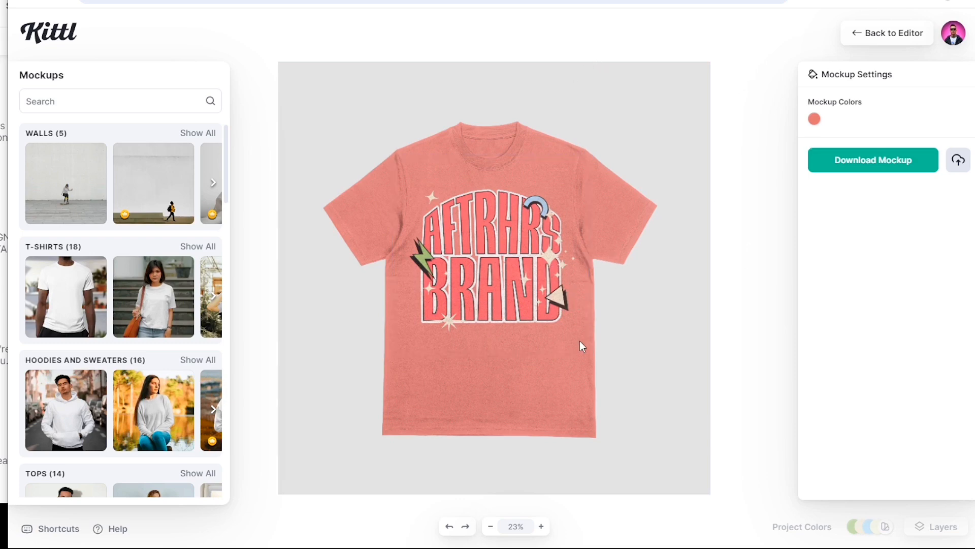